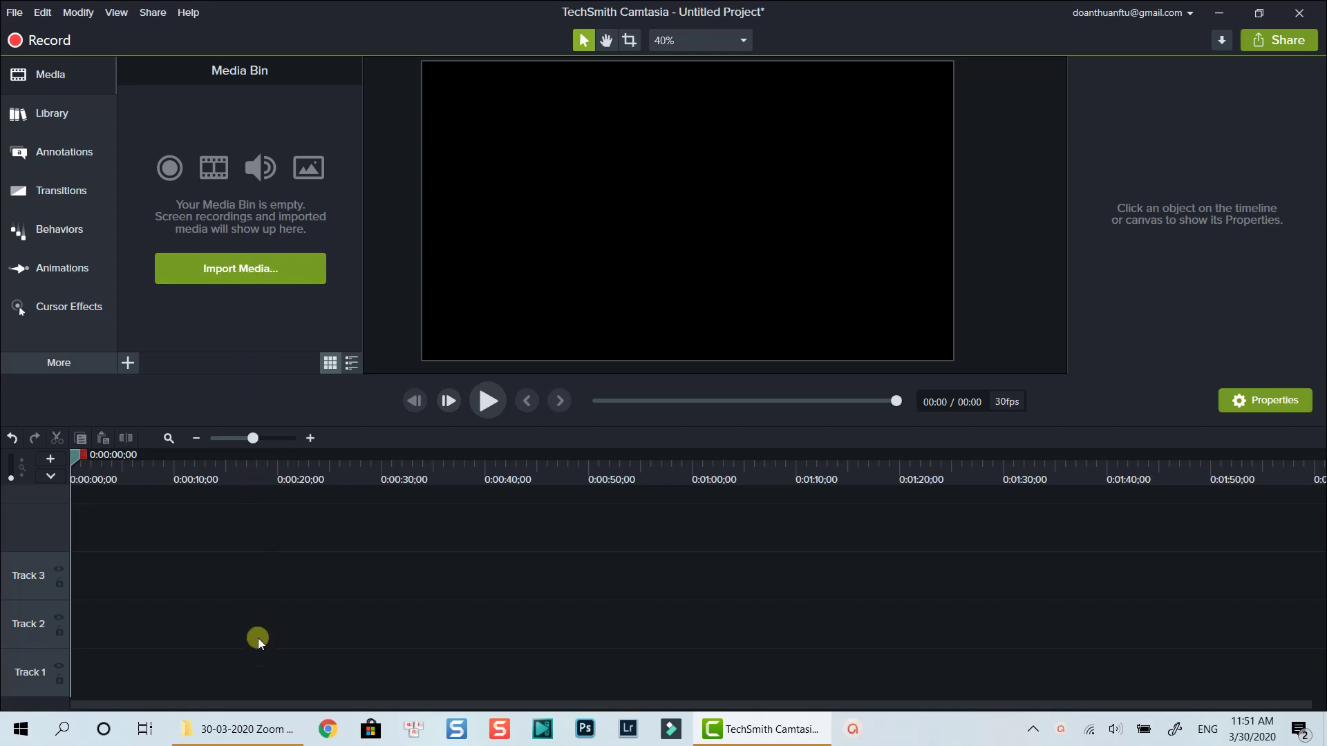
Step: Import MVI_6005.MP4 from the "30-03-2020 Zoom and Pan Camtasia" folder into the project's media bin and close the folder
{"action": "left_click", "coordinate": [261, 727]}
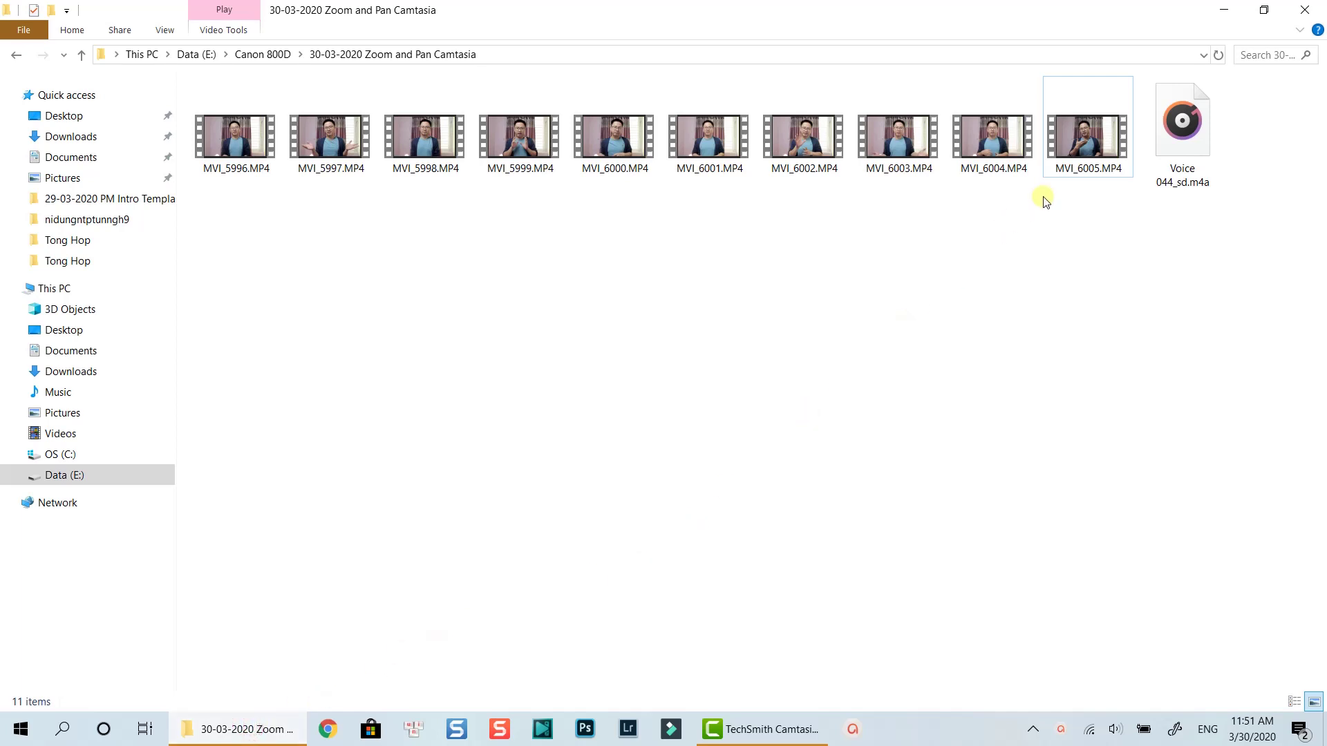
{"action": "left_click", "coordinate": [1264, 9]}
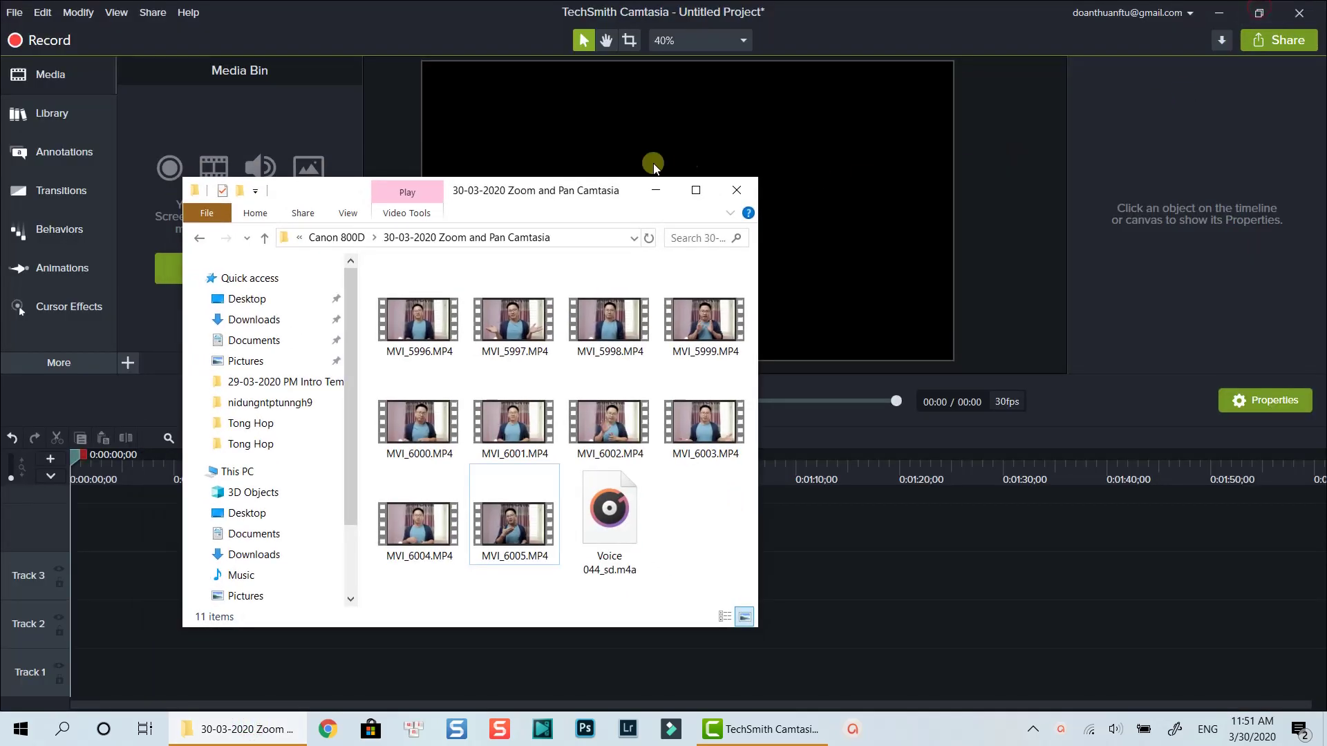
{"action": "left_click_drag", "start_coordinate": [538, 199], "coordinate": [981, 53]}
{"action": "left_click", "coordinate": [948, 386]}
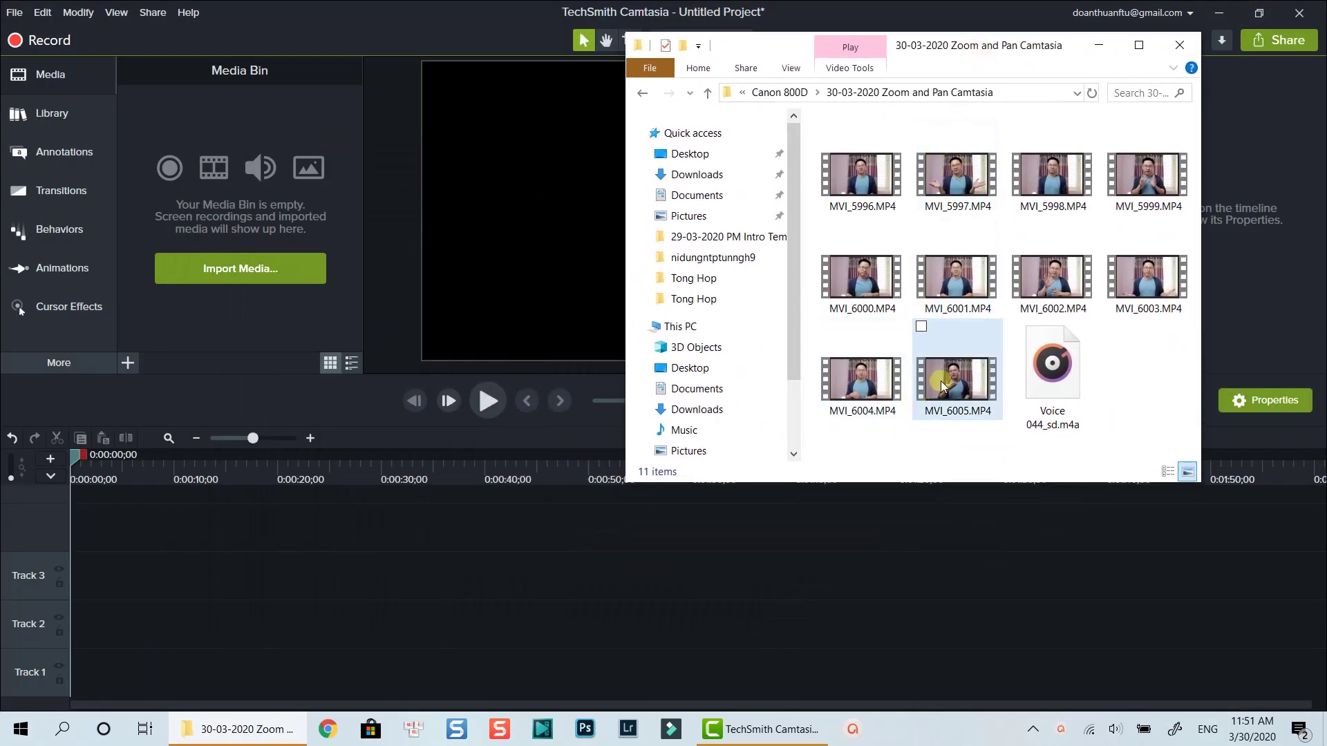
{"action": "left_click_drag", "start_coordinate": [948, 385], "coordinate": [246, 261]}
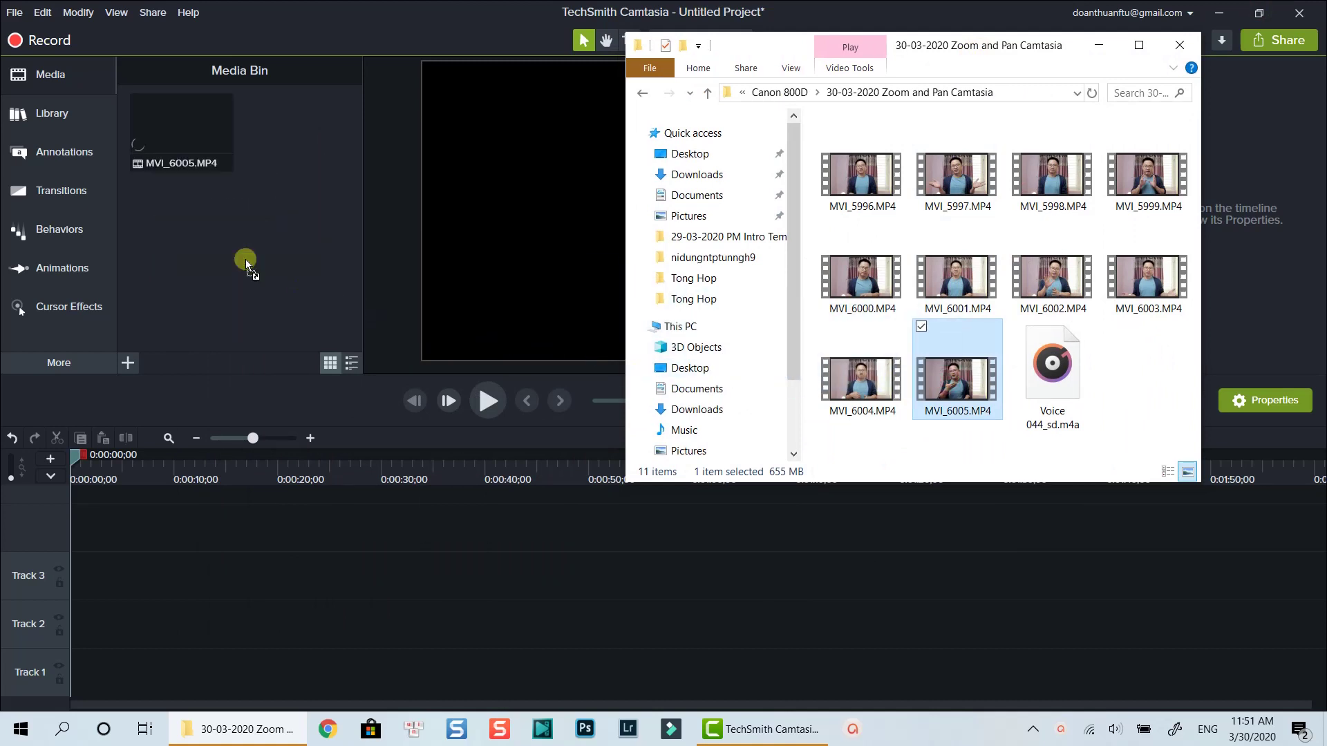
{"action": "left_click", "coordinate": [1180, 47]}
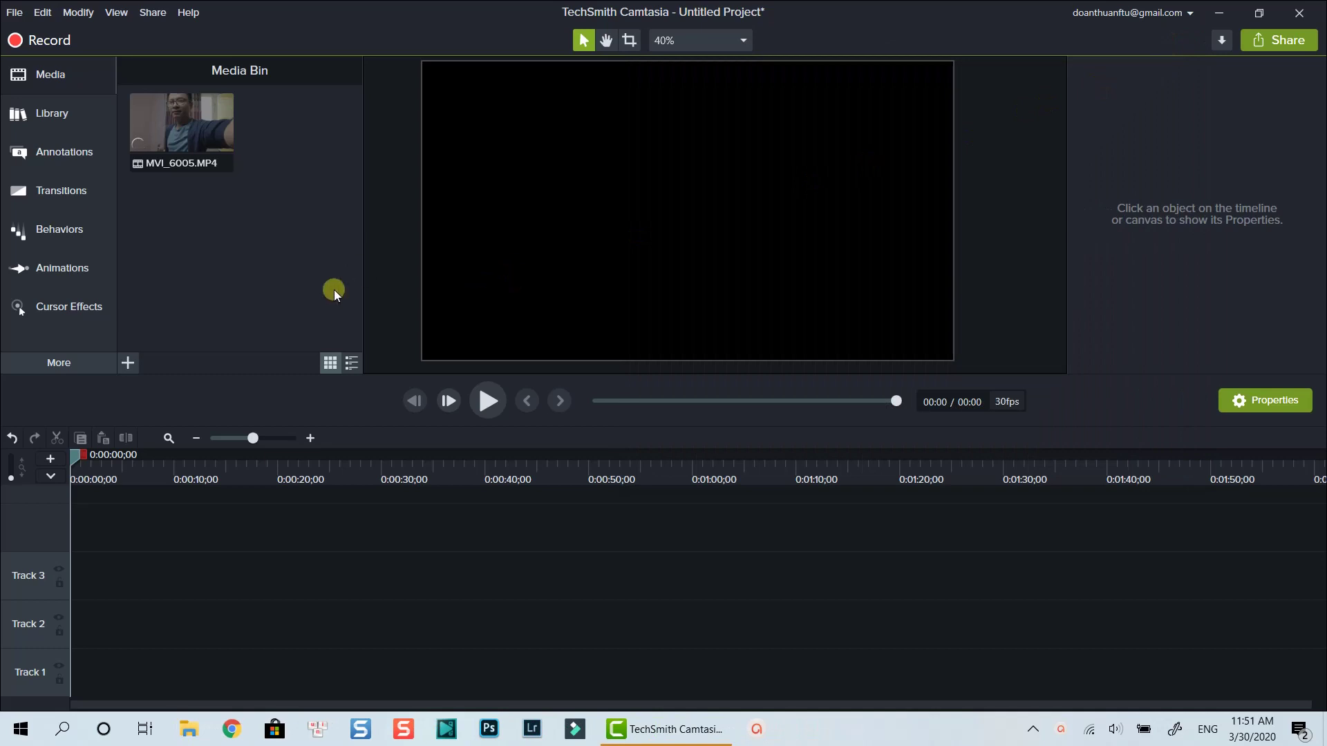
Step: Place the MVI_6005 clip at the start of Track 4 and trim it to about 1:23
{"action": "left_click_drag", "start_coordinate": [176, 156], "coordinate": [55, 512]}
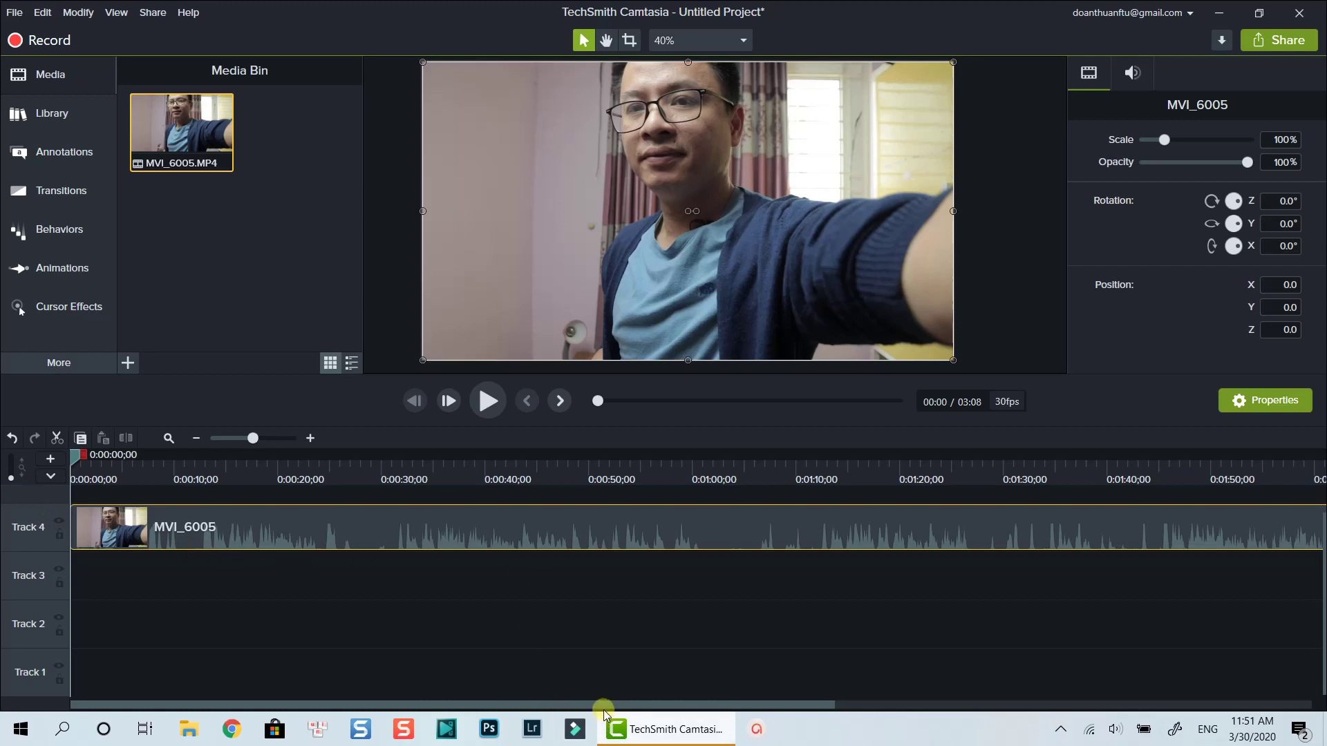
{"action": "left_click_drag", "start_coordinate": [603, 705], "coordinate": [915, 667]}
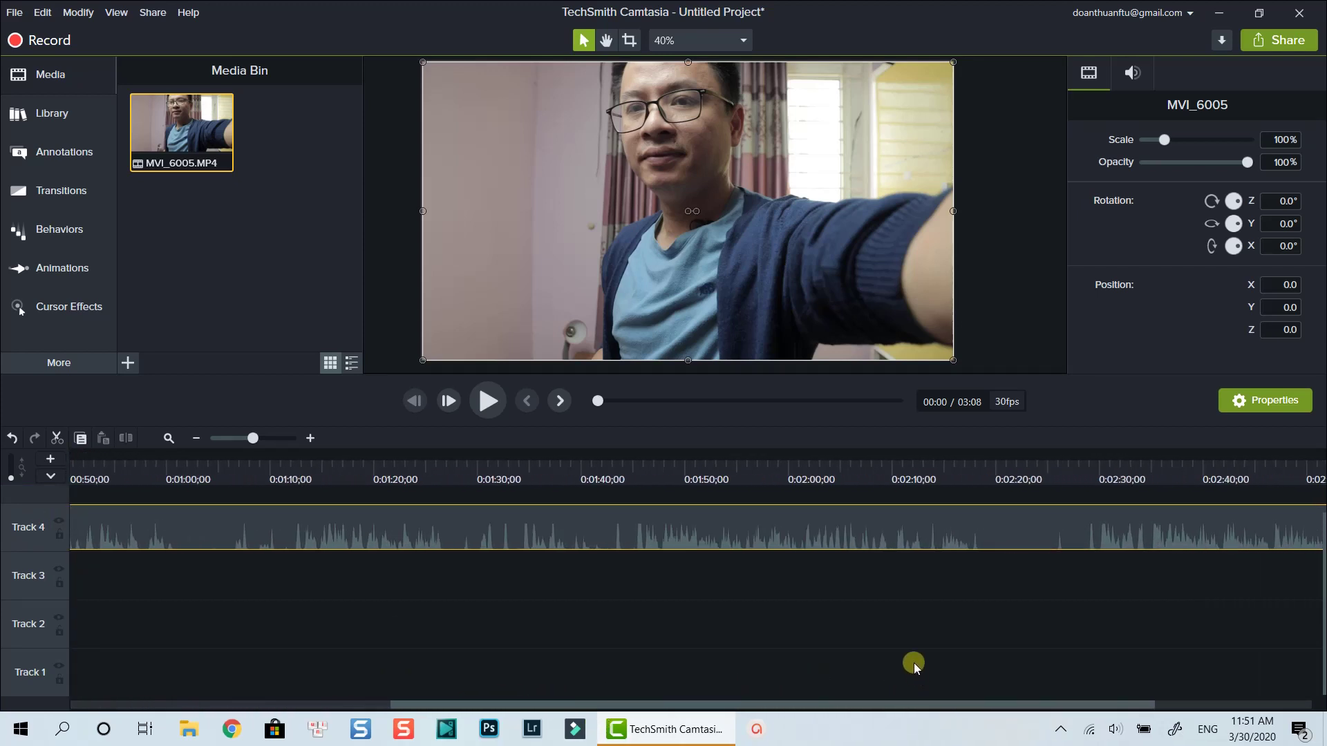
{"action": "left_click", "coordinate": [753, 475]}
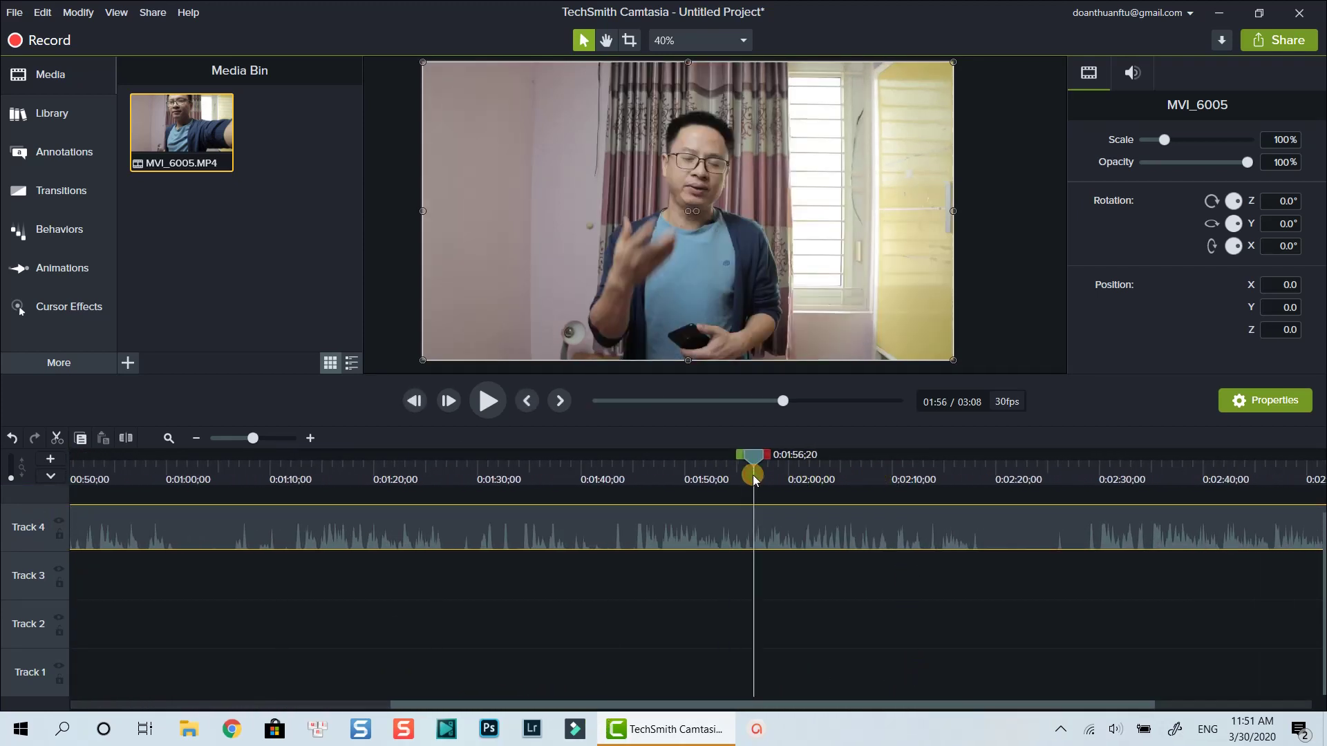
{"action": "left_click_drag", "start_coordinate": [753, 458], "coordinate": [613, 463]}
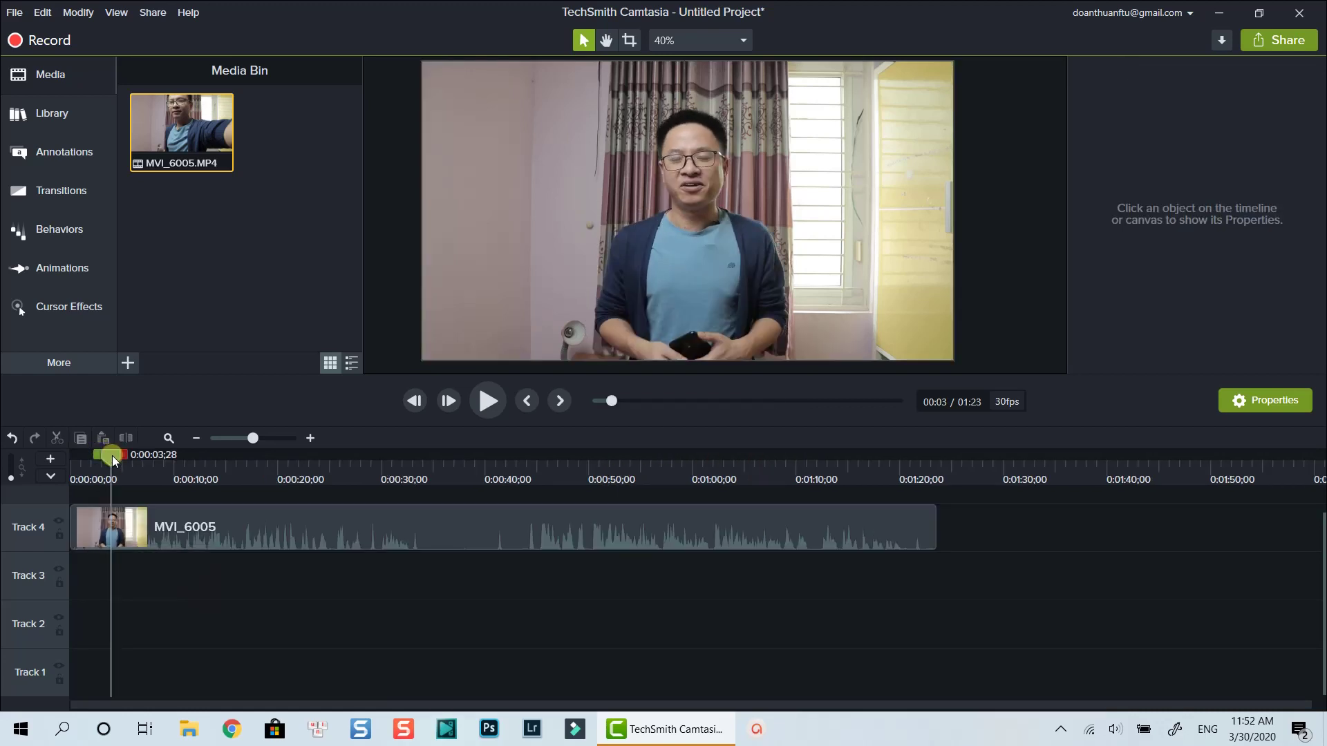
Step: Set the playhead to 0:00:07;02 and show the Zoom-n-Pan animation settings
{"action": "left_click_drag", "start_coordinate": [112, 455], "coordinate": [144, 464]}
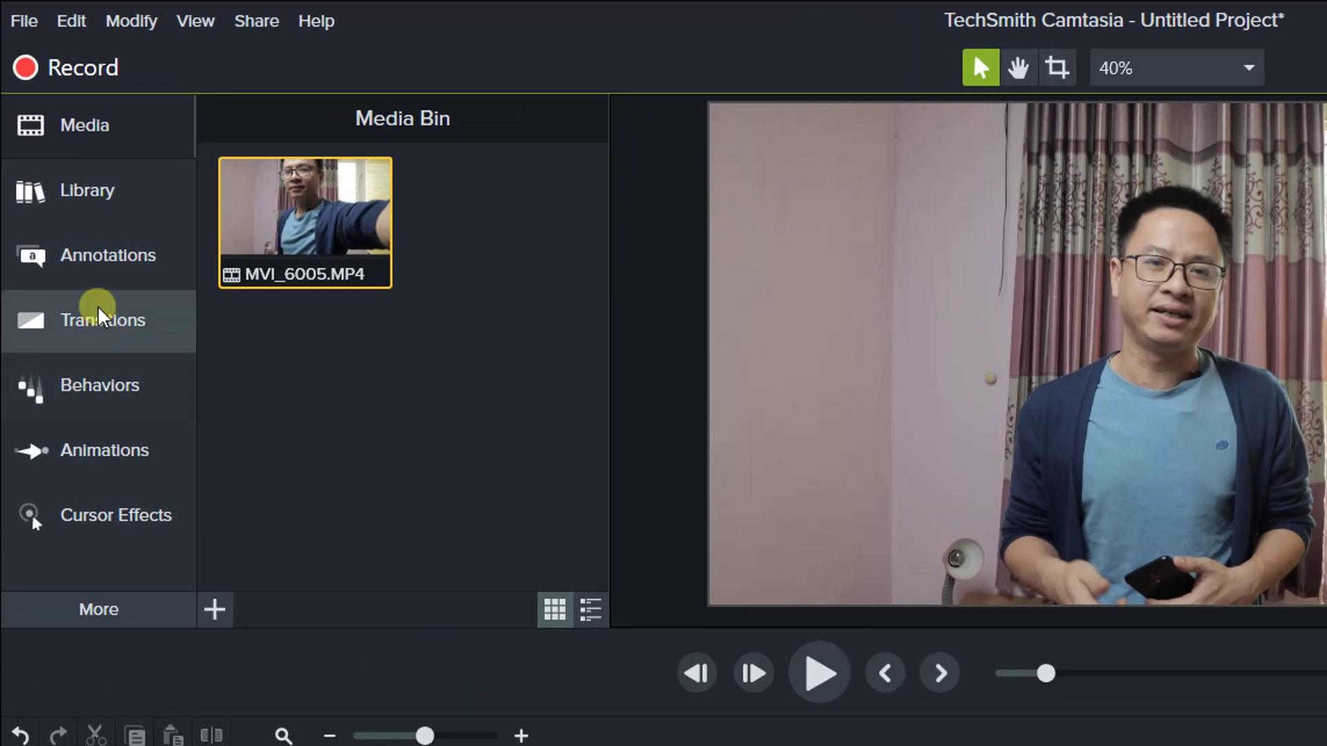
{"action": "left_click", "coordinate": [78, 442]}
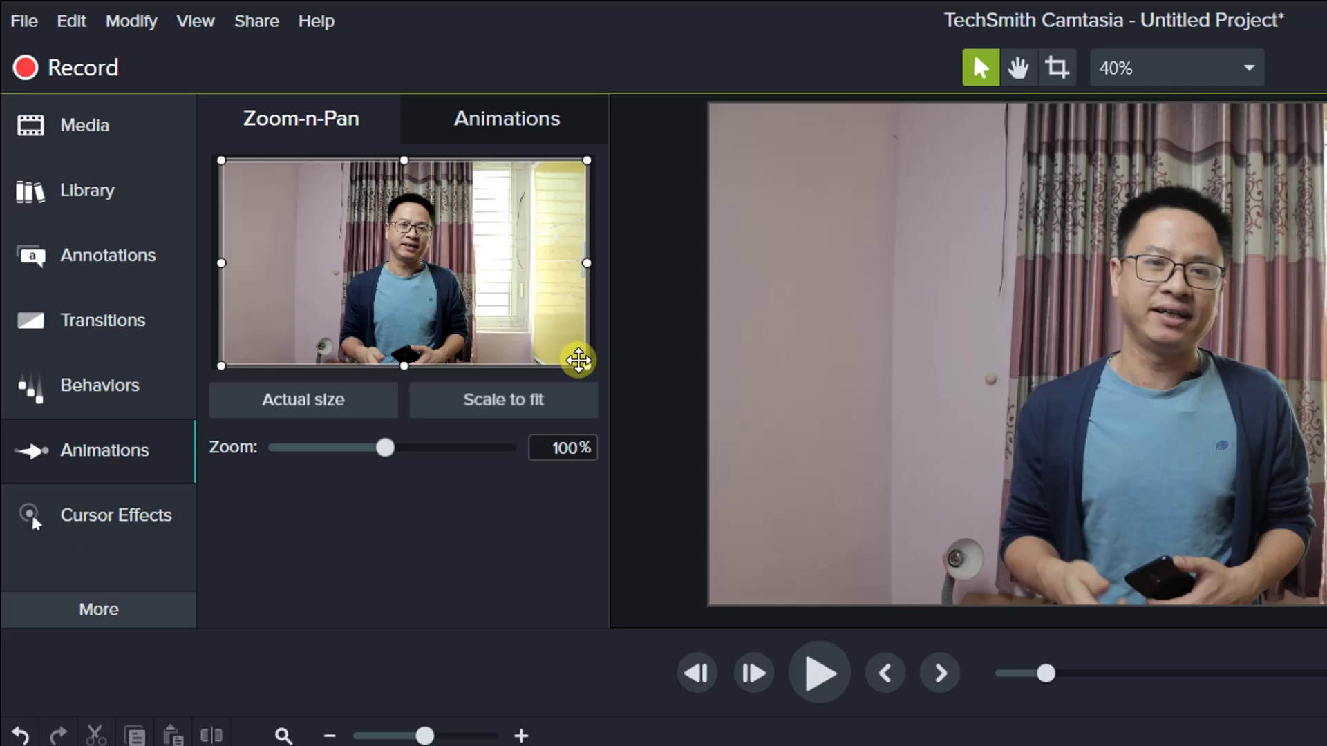
Step: Try a 161% Zoom-n-Pan framed on the man's upper body, and undo it
{"action": "left_click_drag", "start_coordinate": [582, 362], "coordinate": [449, 287]}
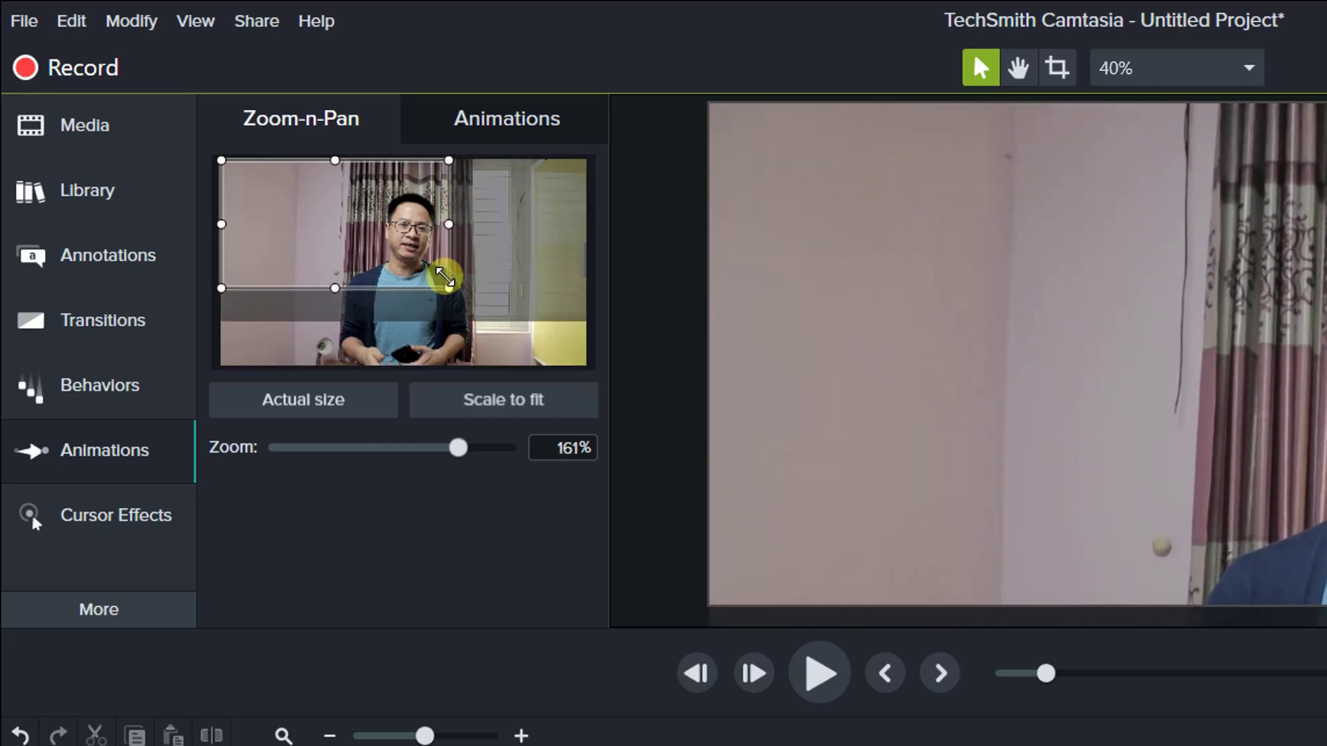
{"action": "left_click_drag", "start_coordinate": [367, 245], "coordinate": [436, 260]}
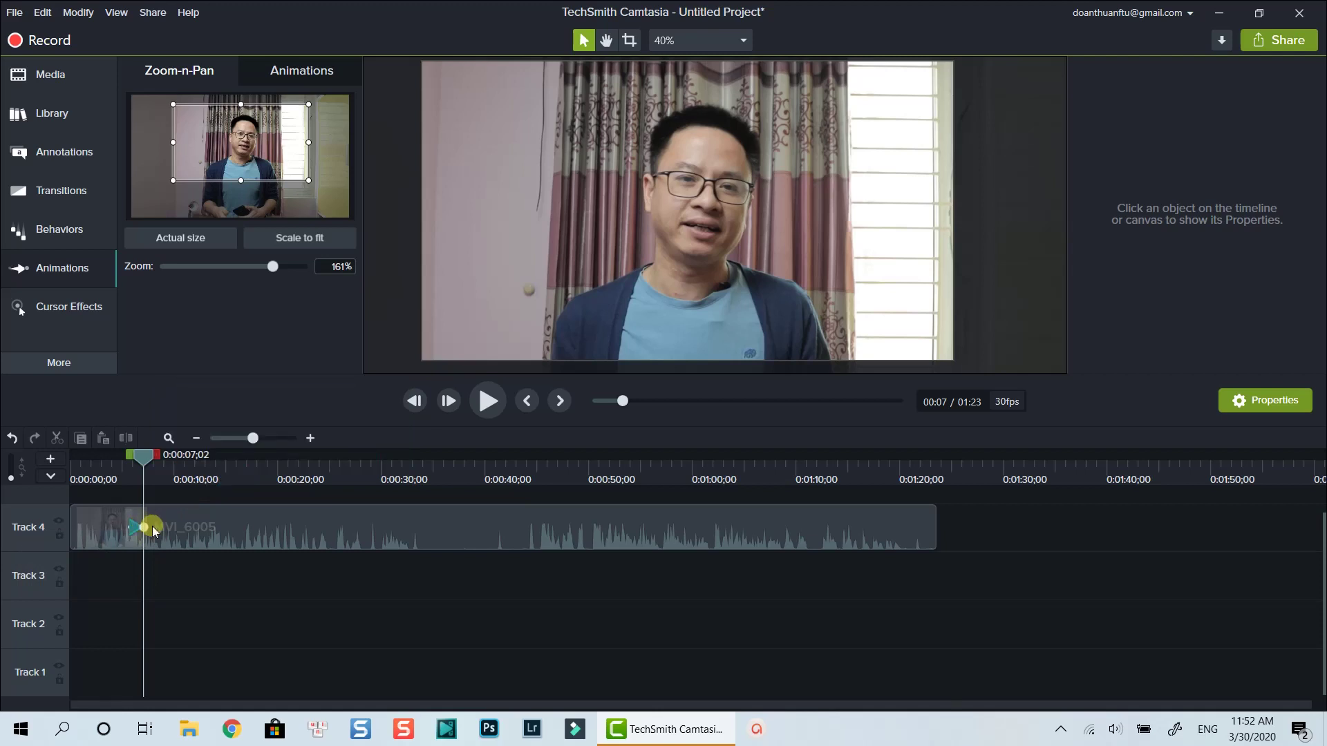
{"action": "key", "text": "ctrl+z"}
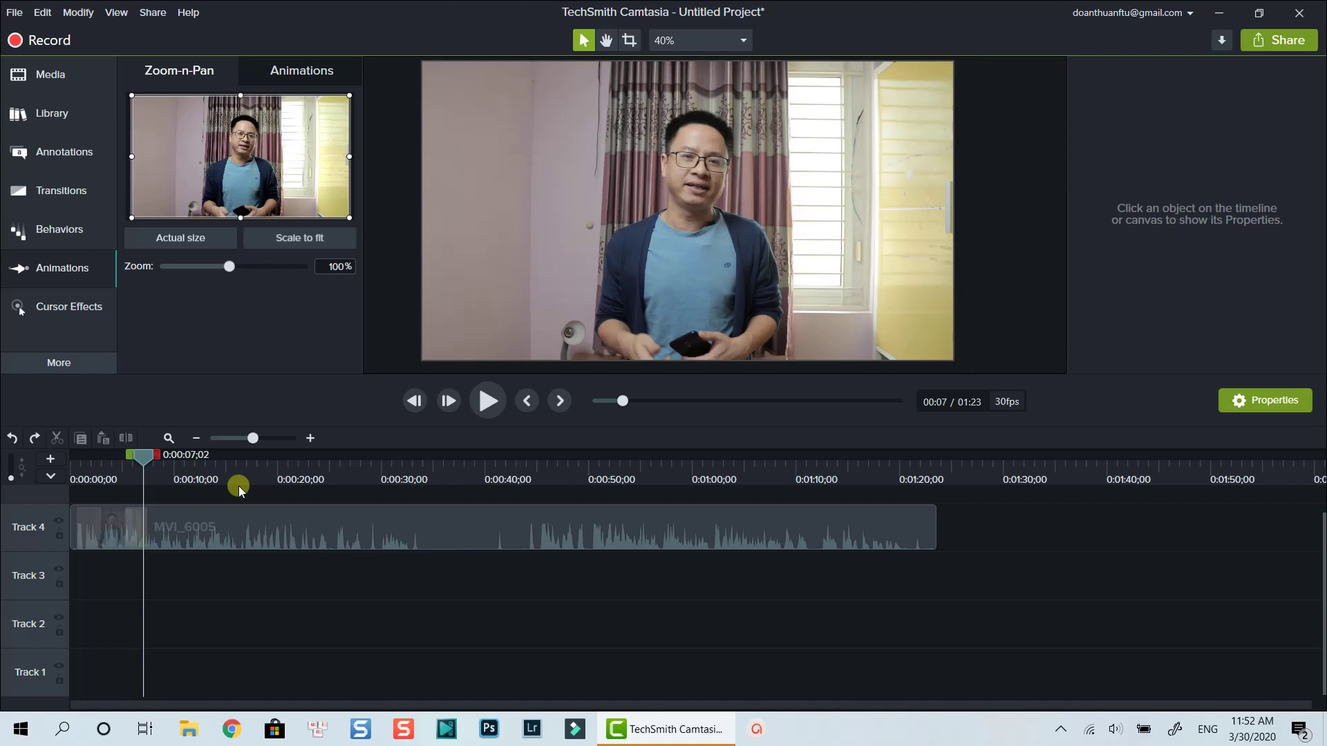
{"action": "left_click", "coordinate": [43, 13]}
{"action": "mouse_move", "coordinate": [70, 14]}
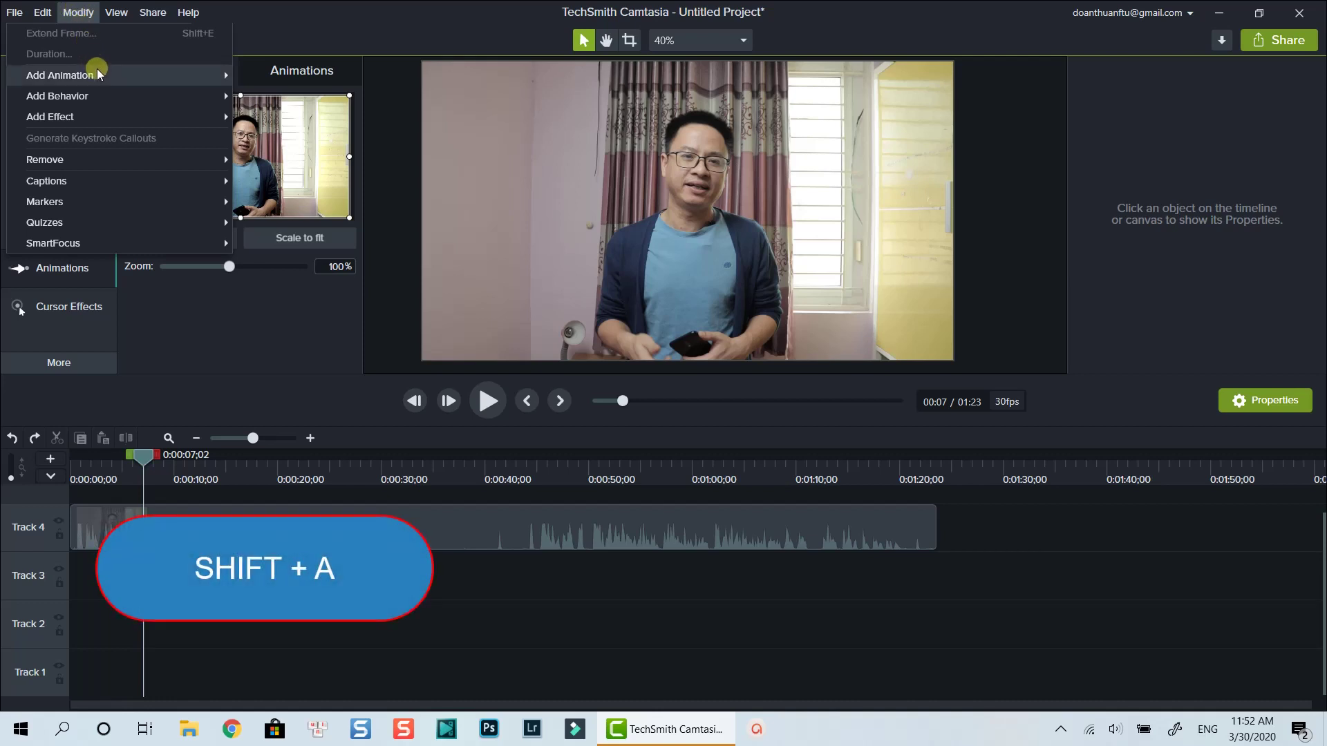
{"action": "mouse_move", "coordinate": [97, 69]}
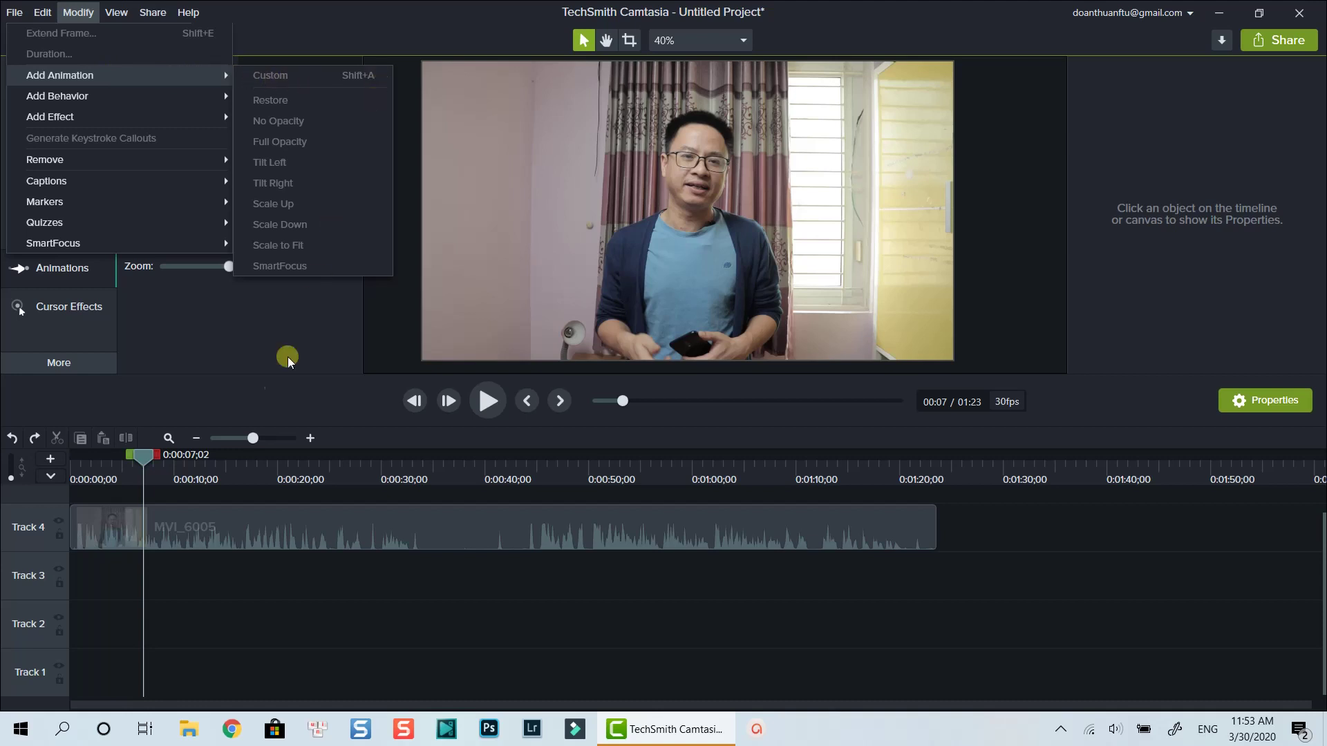
{"action": "left_click", "coordinate": [189, 571]}
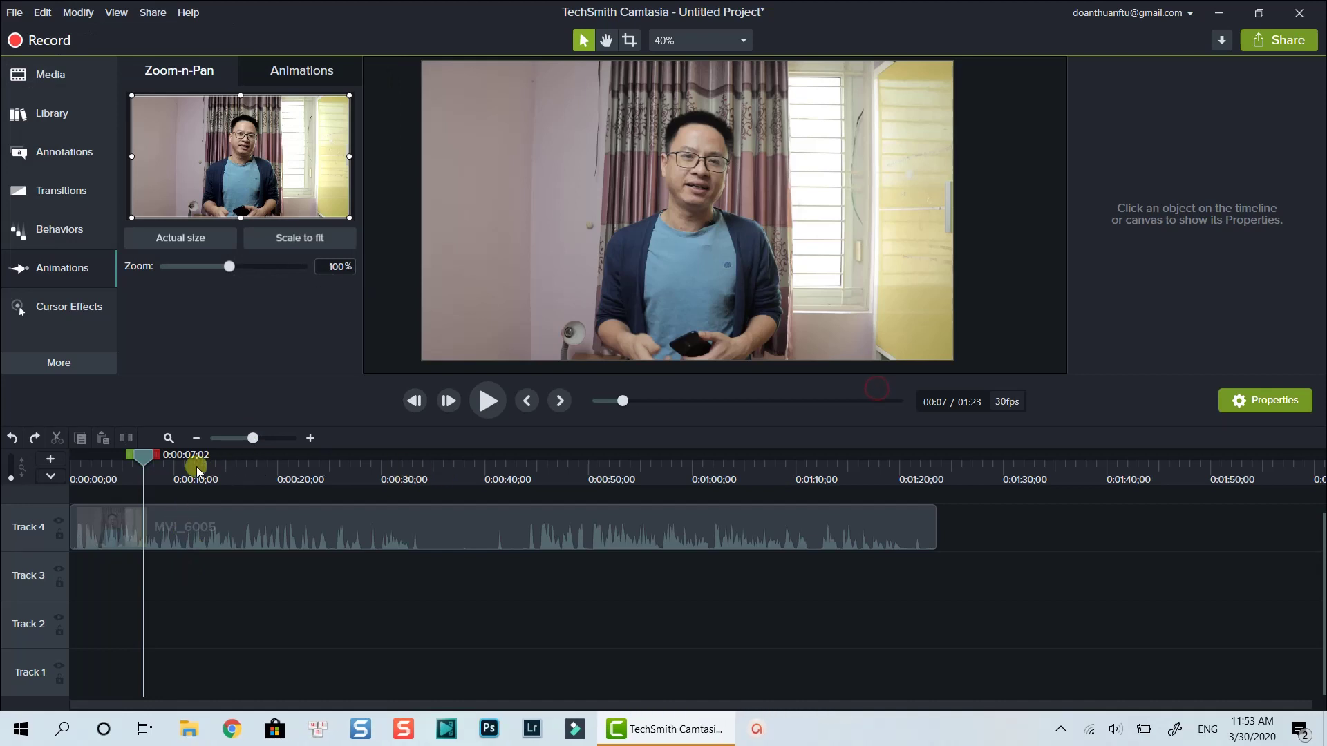
Step: Add a custom animation to the MVI_6005 clip at 0:00:07;02 and zoom it to about 149%, framed on the man's upper body
{"action": "left_click", "coordinate": [193, 530]}
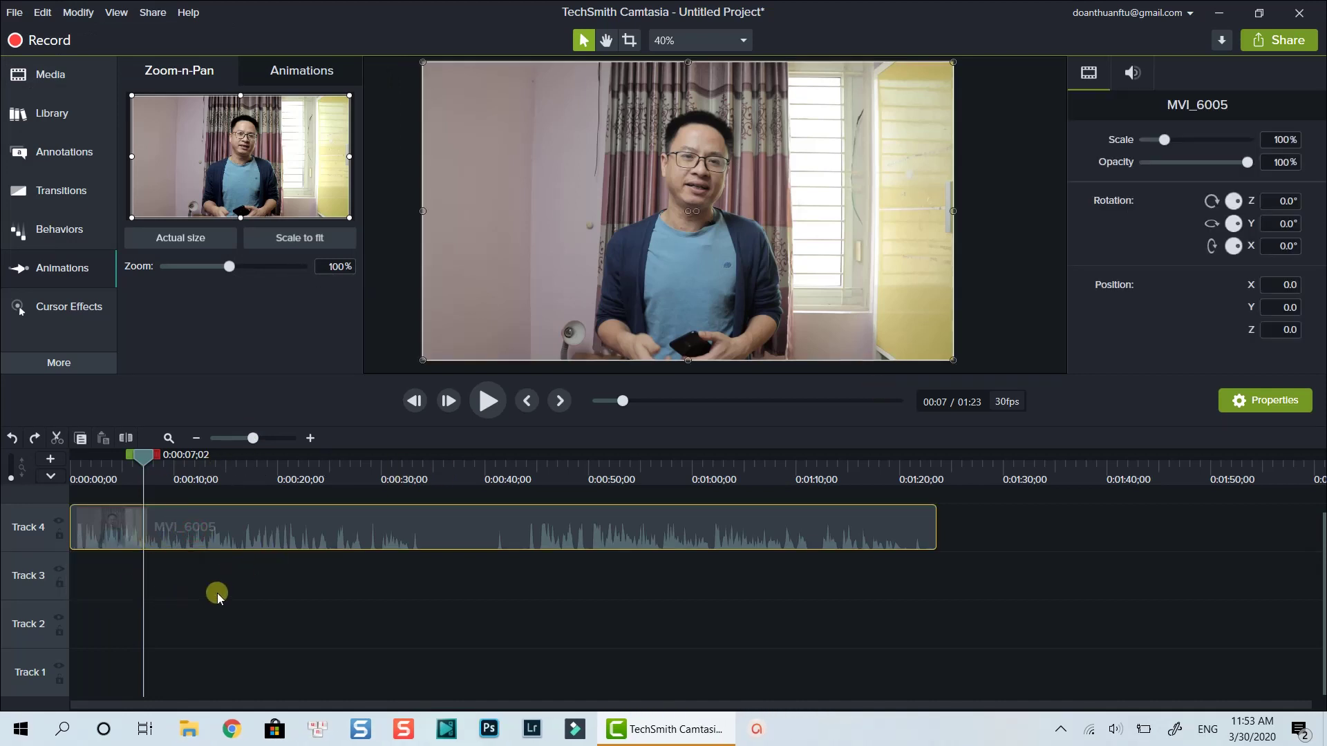
{"action": "key", "text": "shift+a"}
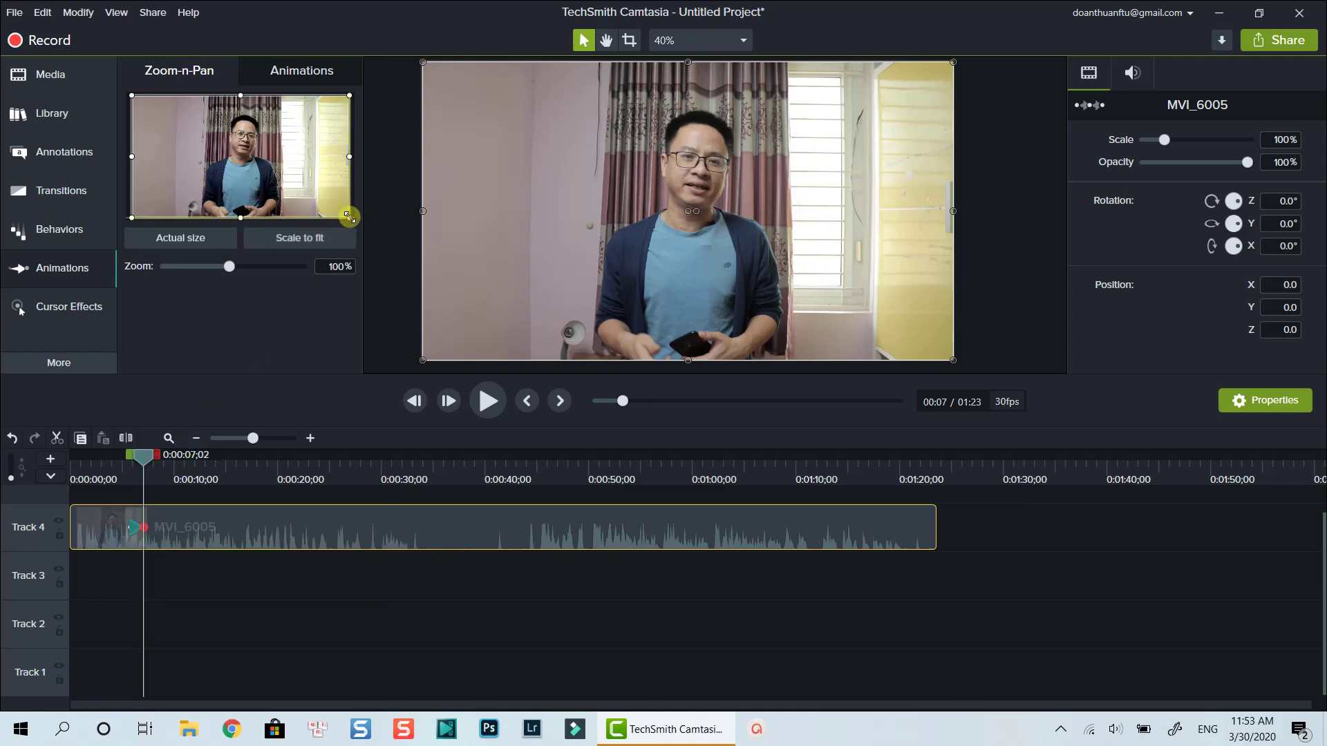
{"action": "left_click_drag", "start_coordinate": [350, 217], "coordinate": [260, 157]}
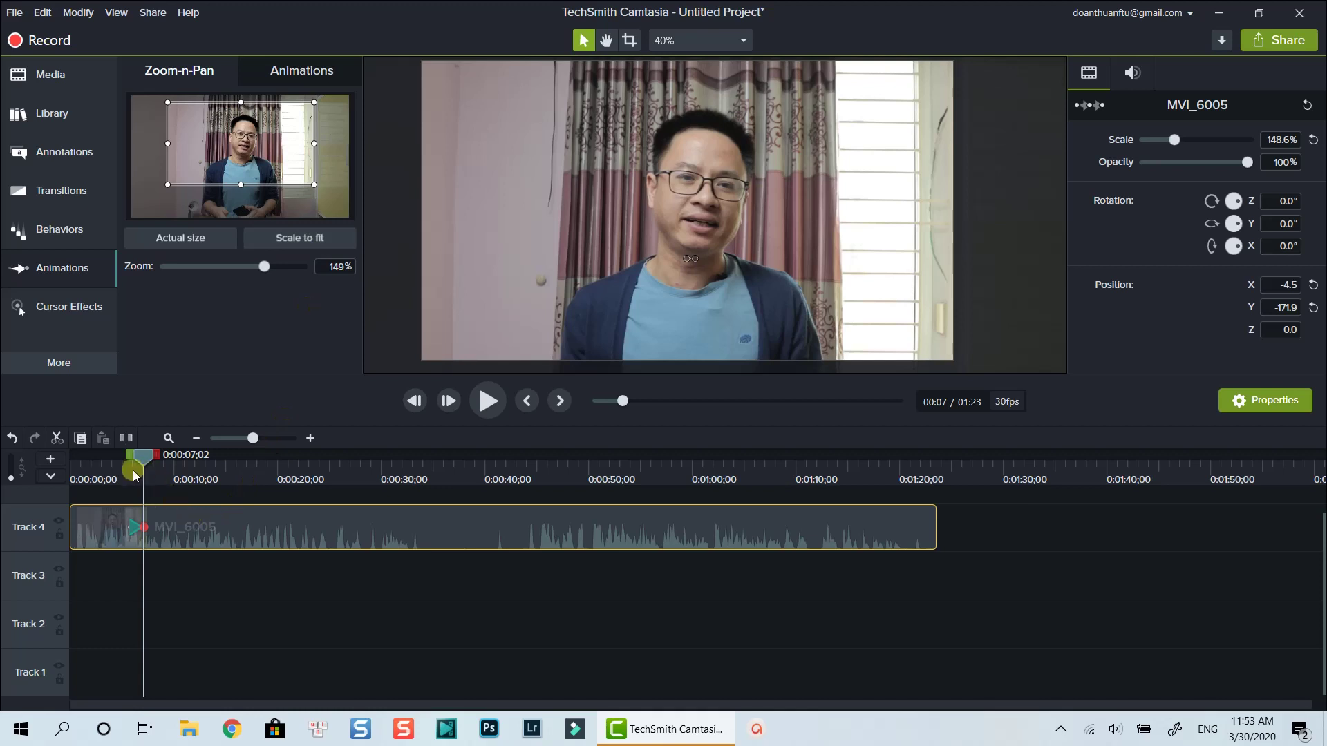
Step: Play back the clip from shortly before the animation to check the zoom-in
{"action": "left_click", "coordinate": [111, 468]}
{"action": "key", "text": "space"}
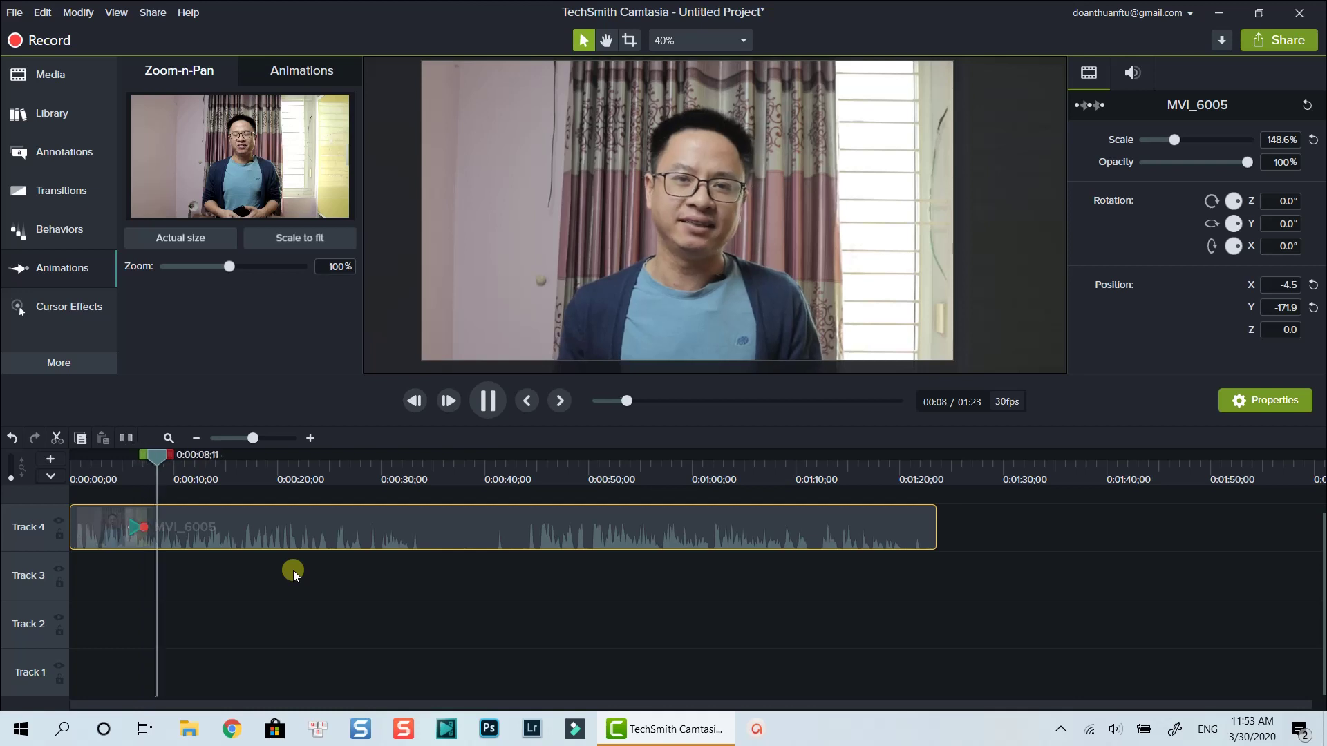
{"action": "key", "text": "space"}
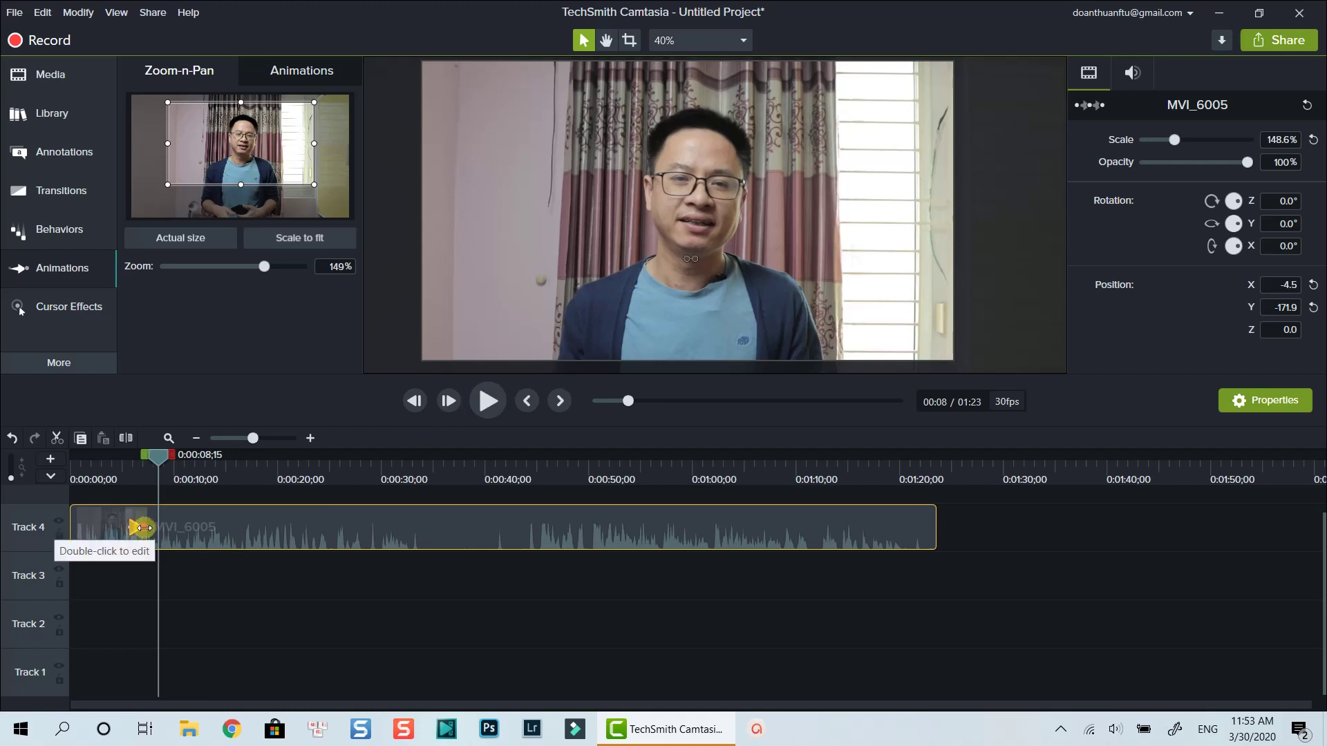
Step: Adjust the zoom animation's end point on the clip, set its opacity to 87% and modify its scale
{"action": "mouse_move", "coordinate": [143, 528]}
{"action": "left_mouse_down"}
{"action": "mouse_move", "coordinate": [287, 521]}
{"action": "mouse_move", "coordinate": [134, 526]}
{"action": "mouse_move", "coordinate": [164, 532]}
{"action": "left_mouse_up"}
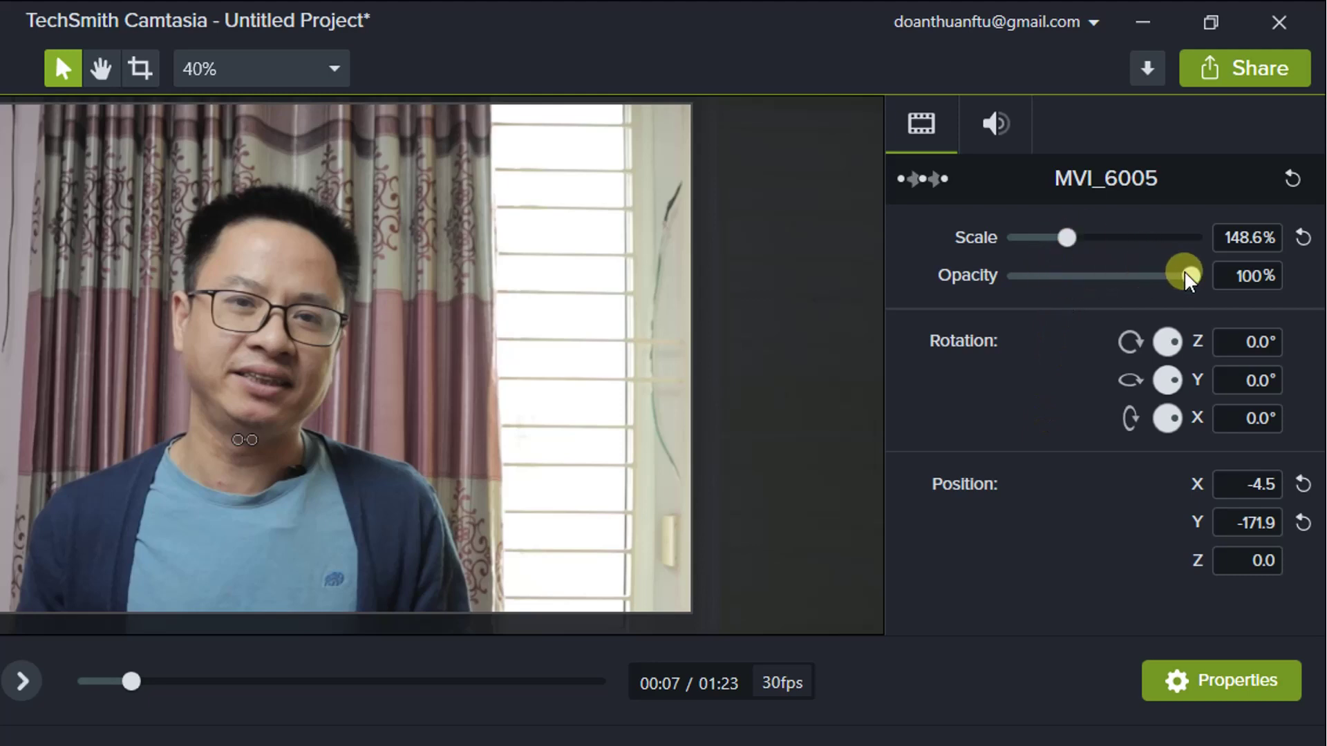
{"action": "mouse_move", "coordinate": [1187, 276]}
{"action": "left_mouse_down"}
{"action": "mouse_move", "coordinate": [1134, 274]}
{"action": "mouse_move", "coordinate": [1165, 275]}
{"action": "left_mouse_up"}
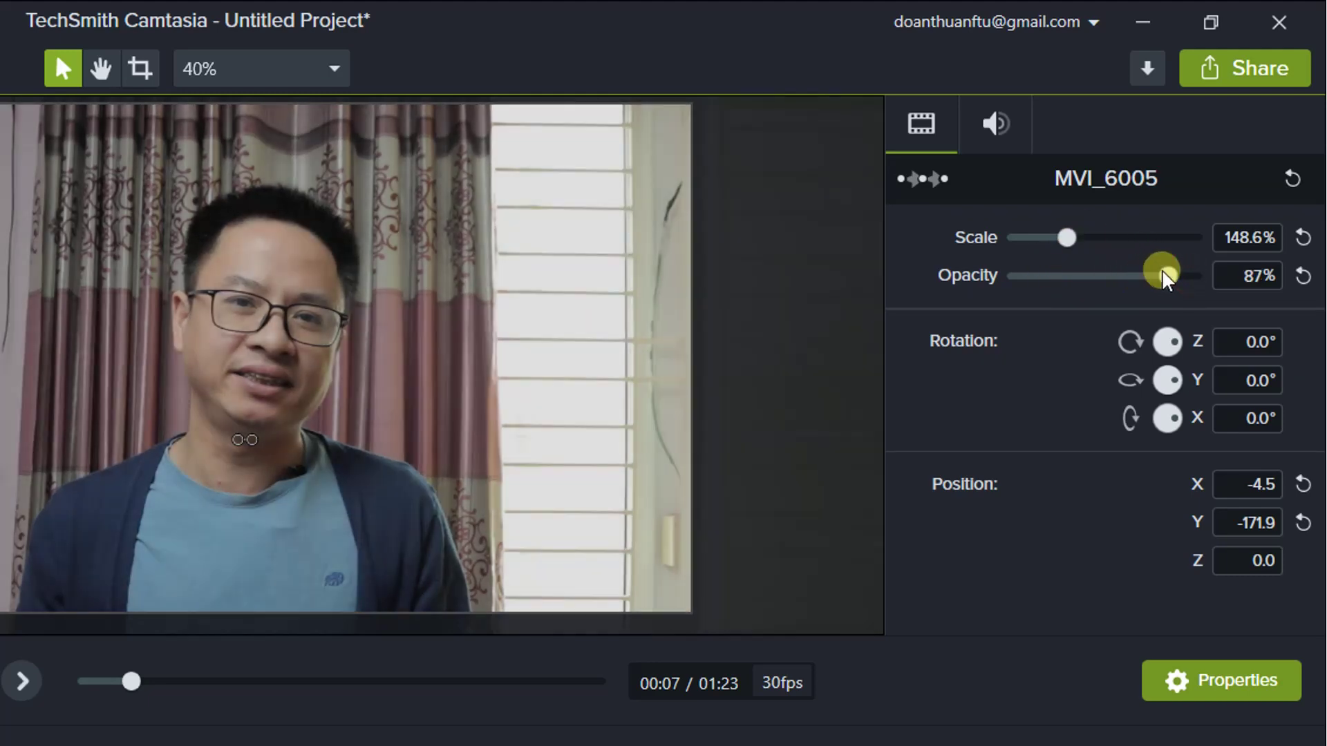
{"action": "left_click_drag", "start_coordinate": [1073, 246], "coordinate": [1084, 235]}
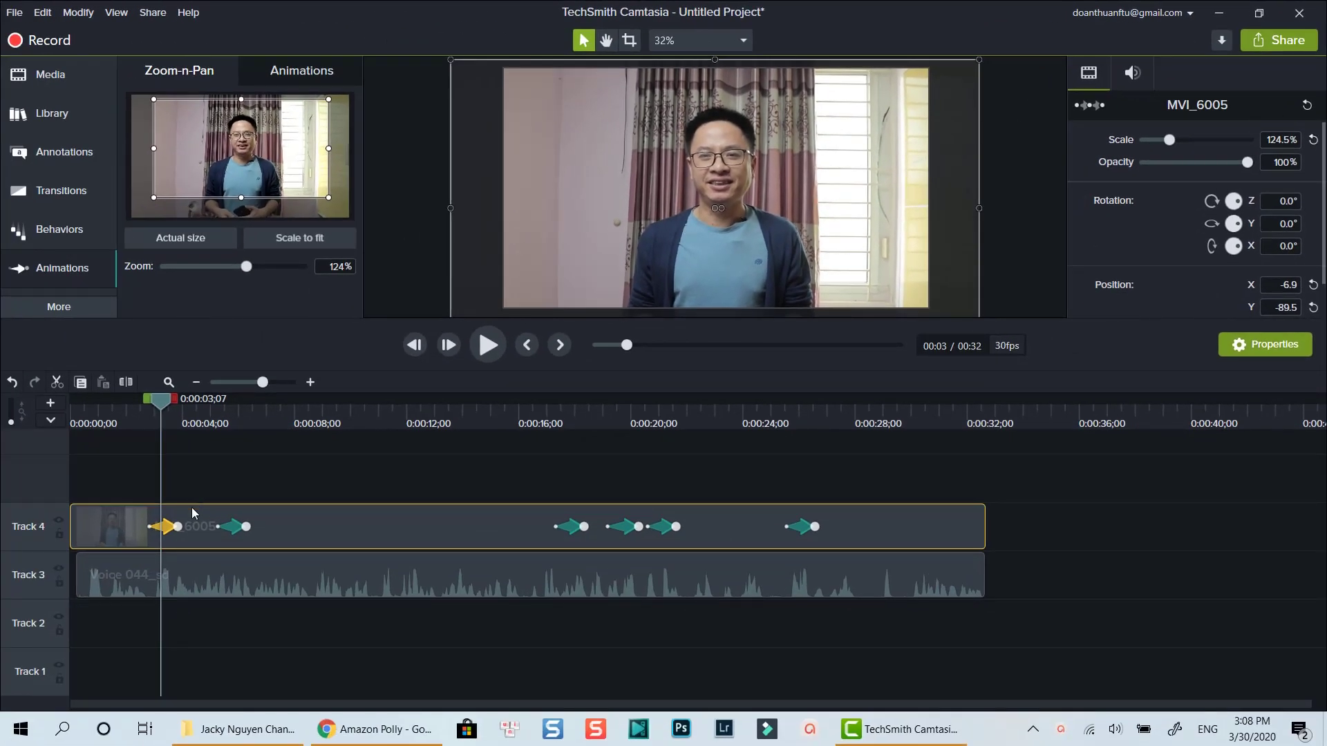
{"action": "right_click", "coordinate": [172, 536]}
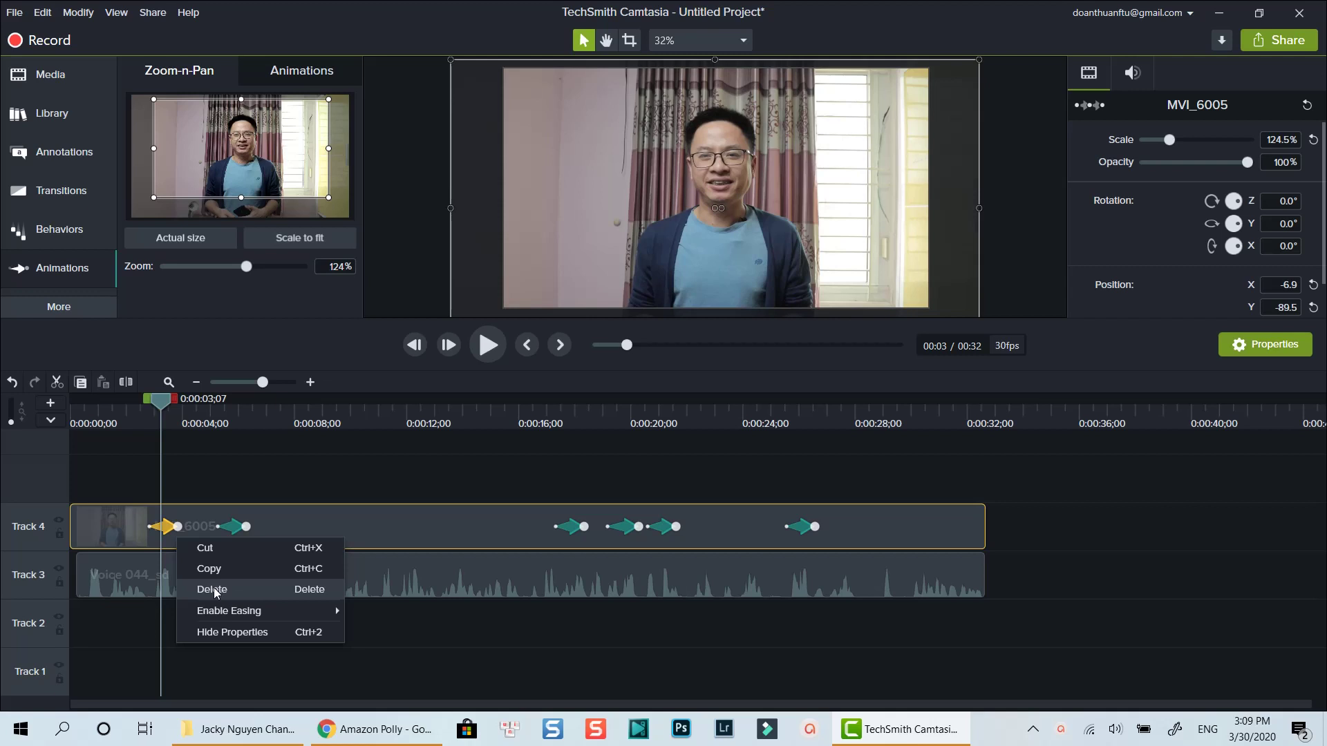
{"action": "left_click", "coordinate": [279, 474]}
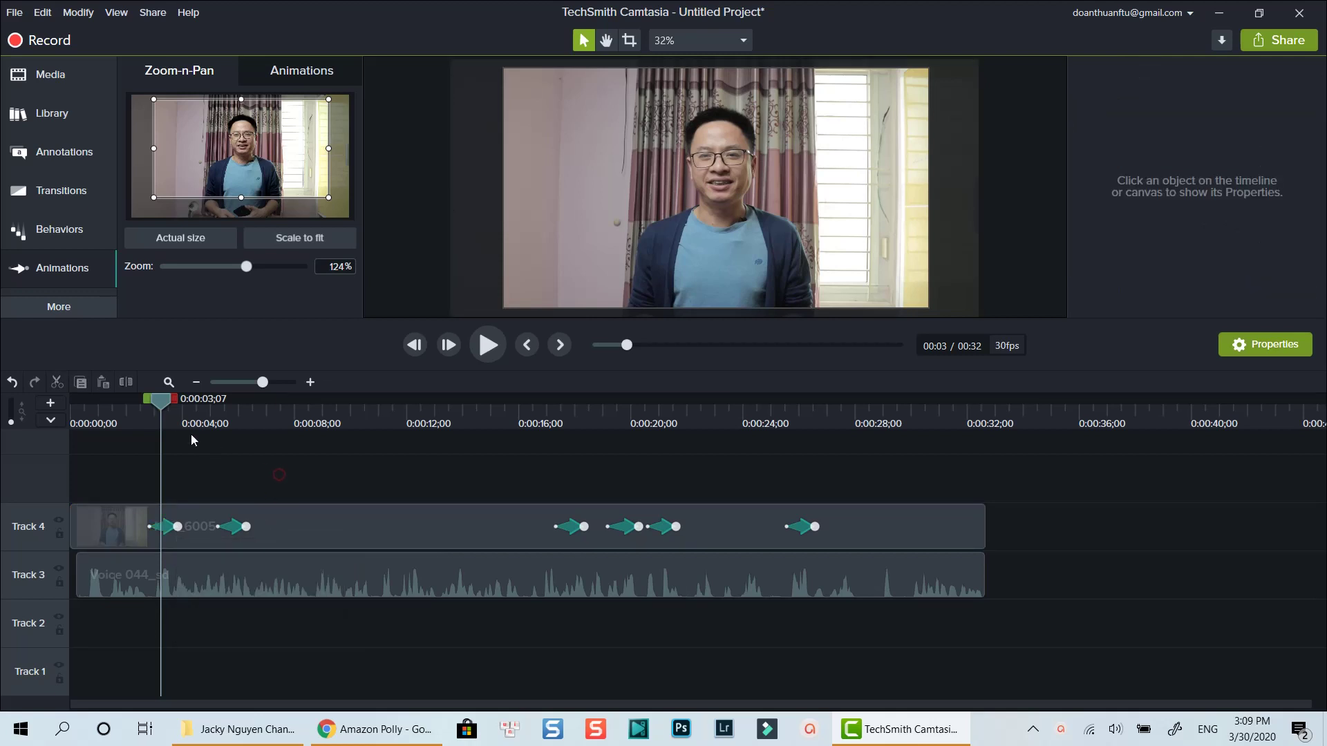
Step: Play the timeline from the start to preview the clip's zoom animations
{"action": "left_click_drag", "start_coordinate": [160, 403], "coordinate": [60, 405]}
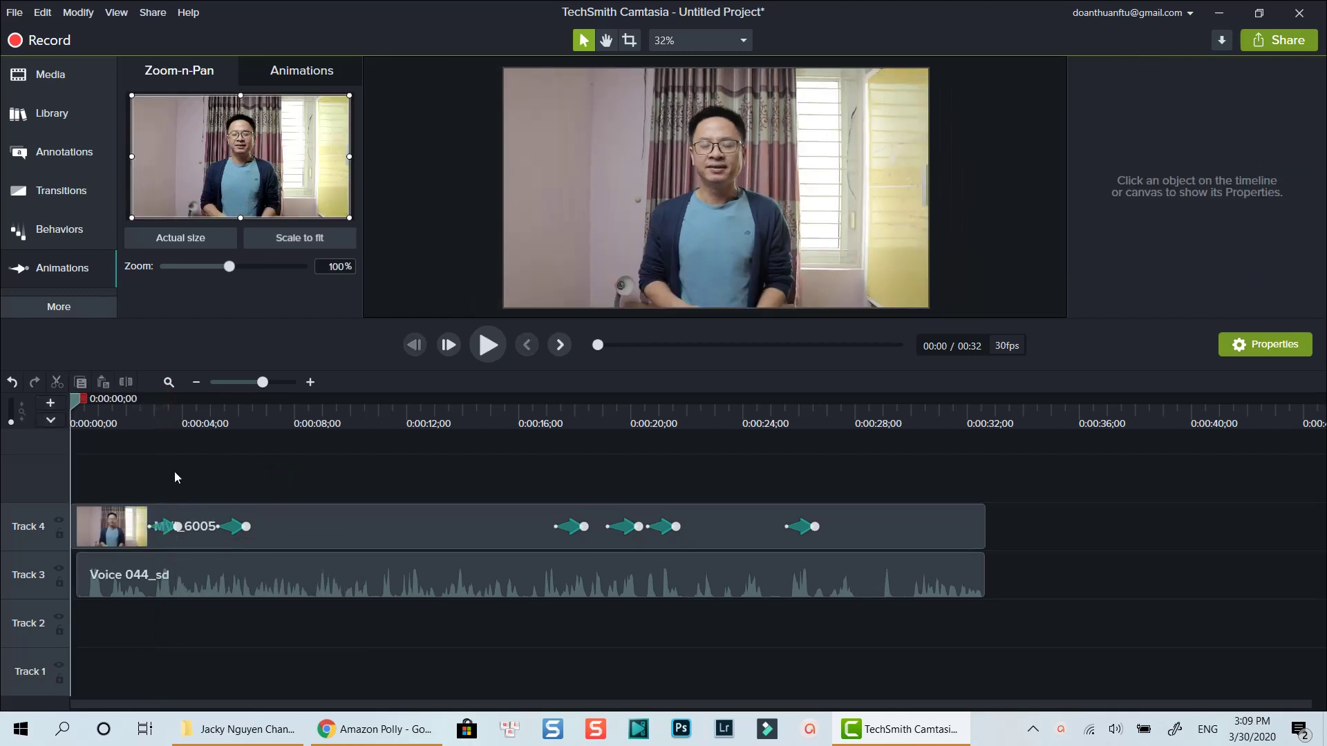
{"action": "key", "text": "space"}
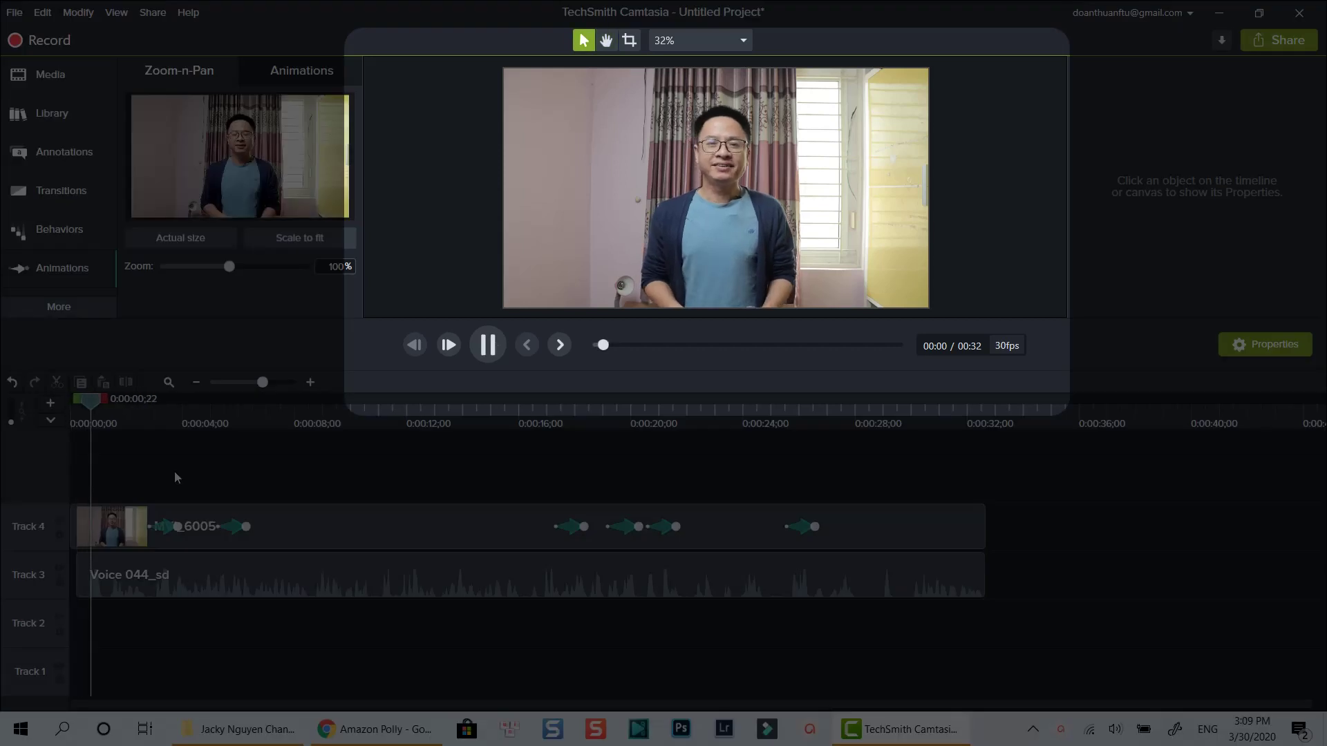